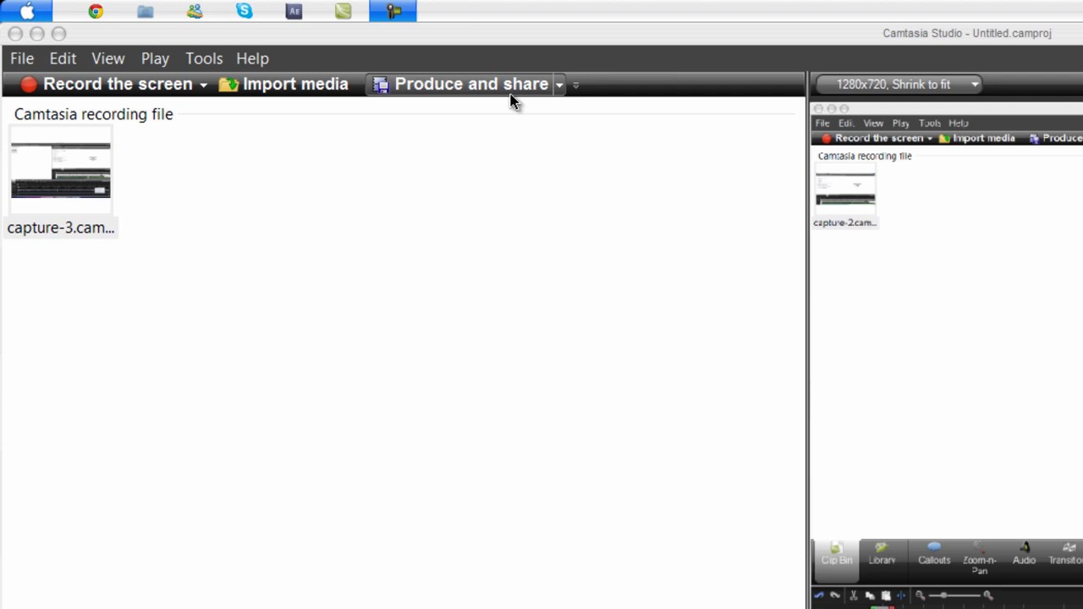
Create a new production preset named 'Tutorial For Inexpensive' with MOV - QuickTime movie output.
click(508, 88)
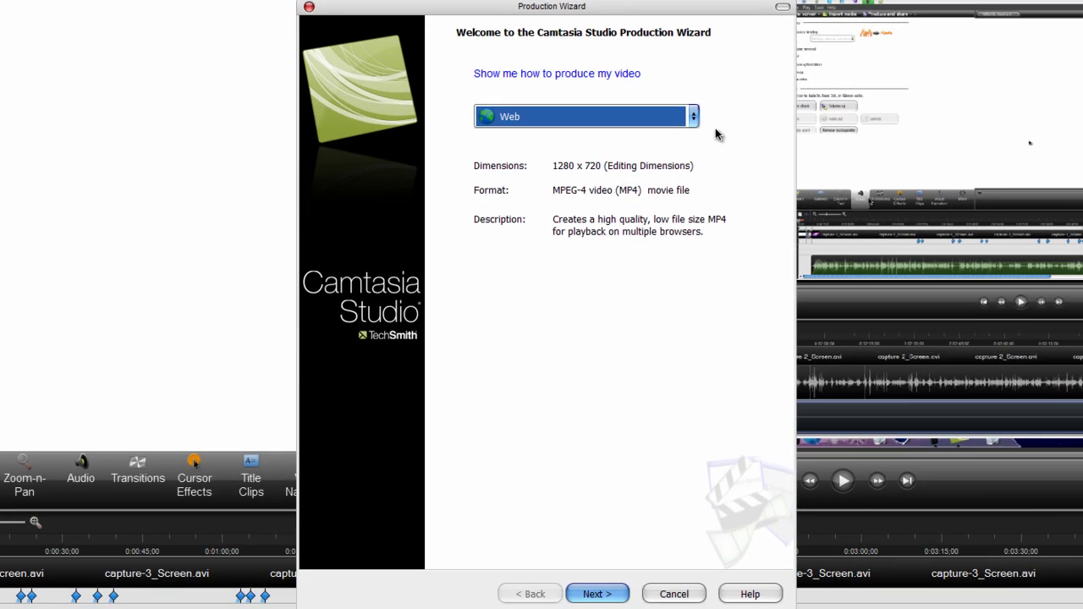
click(694, 120)
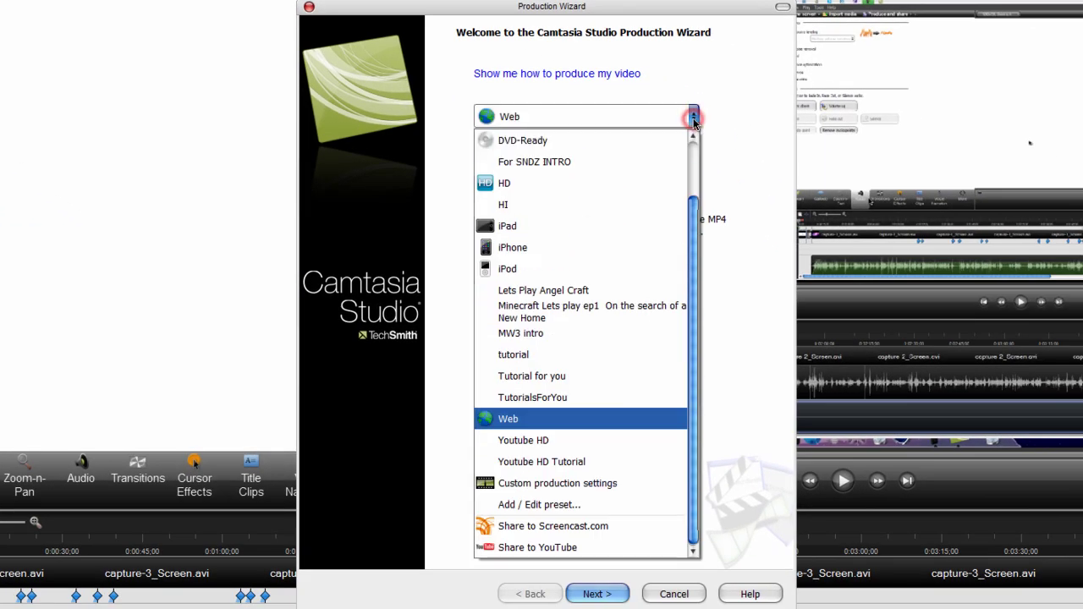
click(630, 506)
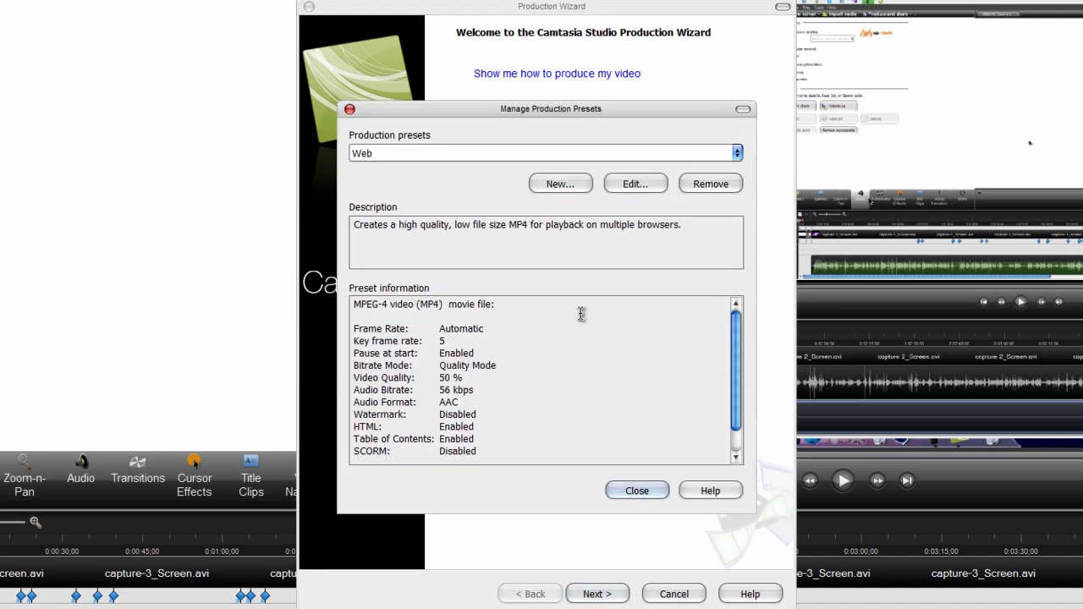
click(559, 184)
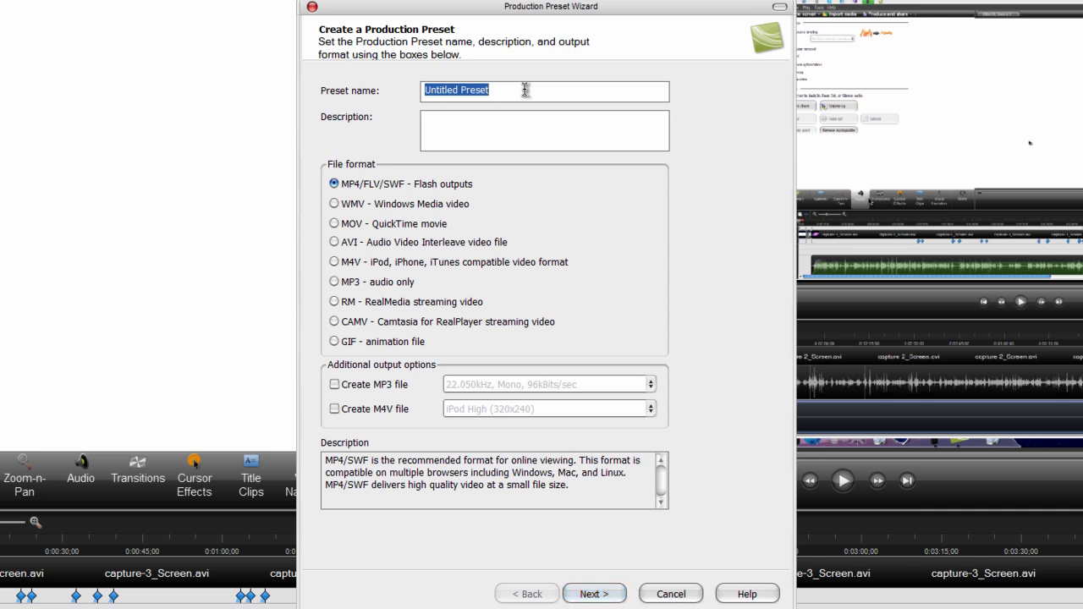
key(BackSpace)
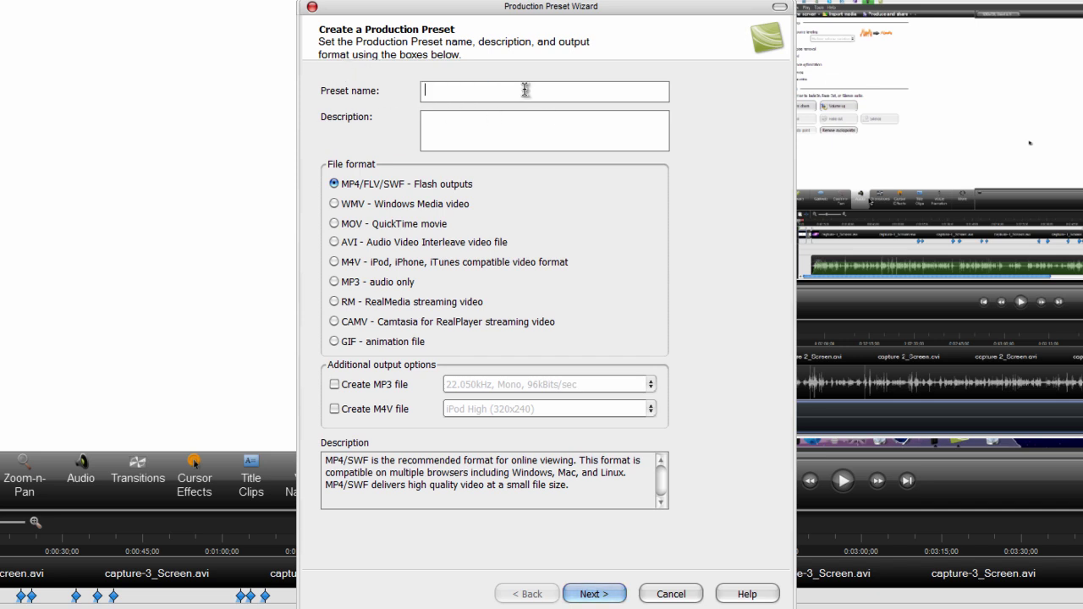
text(Tutorial For)
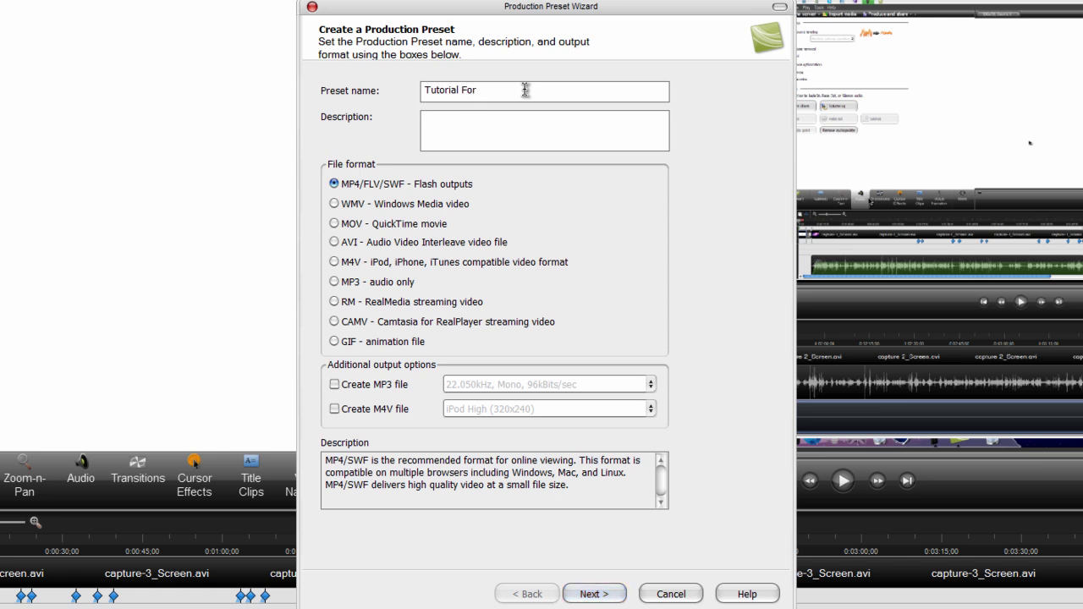
text( Inexpensive)
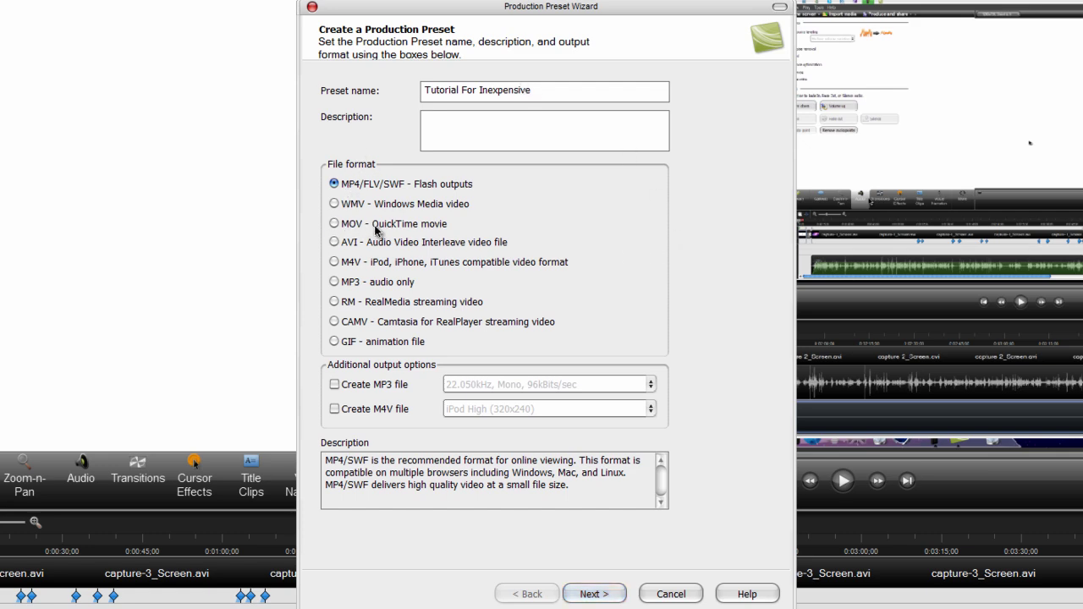
click(334, 223)
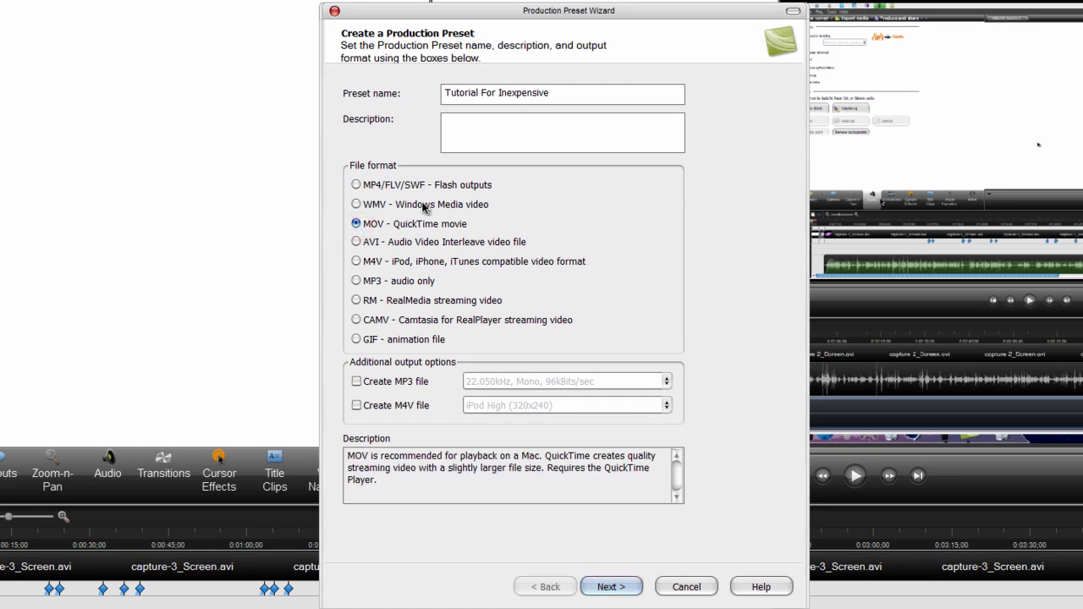
Set QuickTime video compression to H.264, 30 fps, automatic key frames, Best quality, faster single-pass encoding.
click(611, 585)
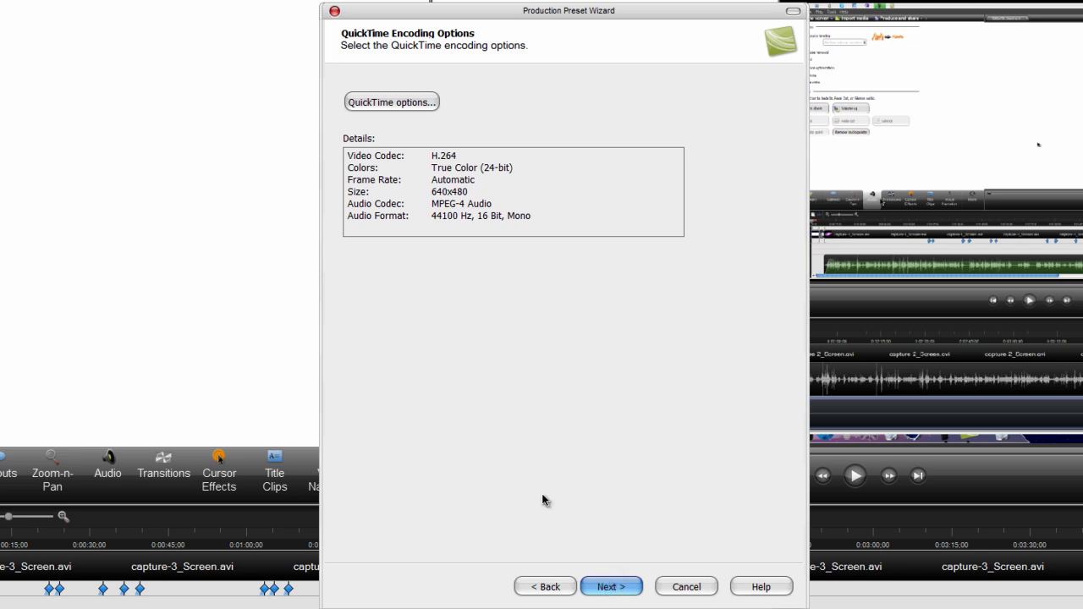
click(384, 104)
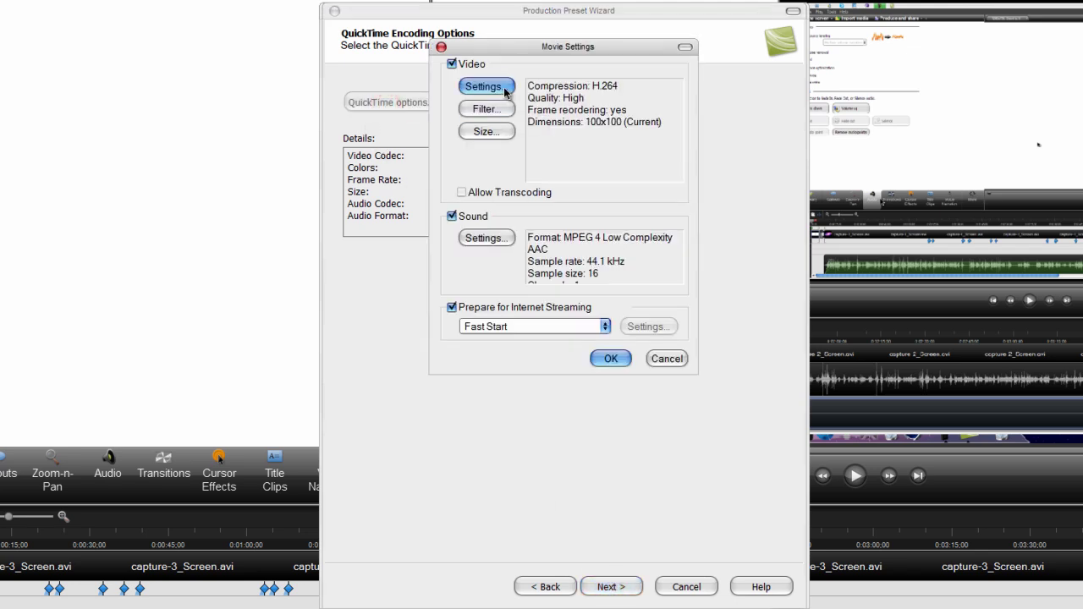
click(504, 90)
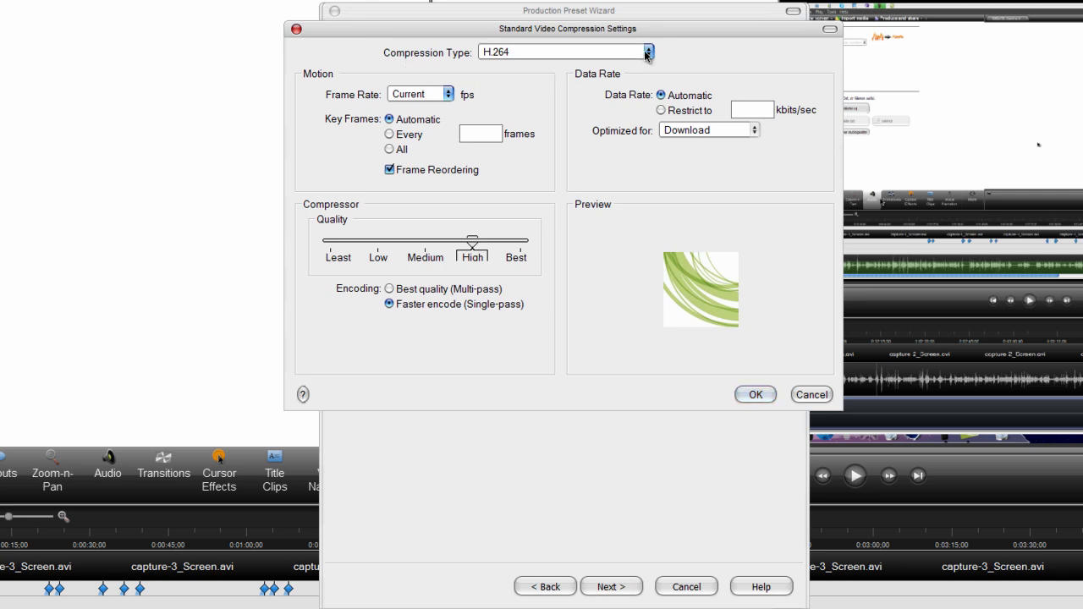
click(647, 54)
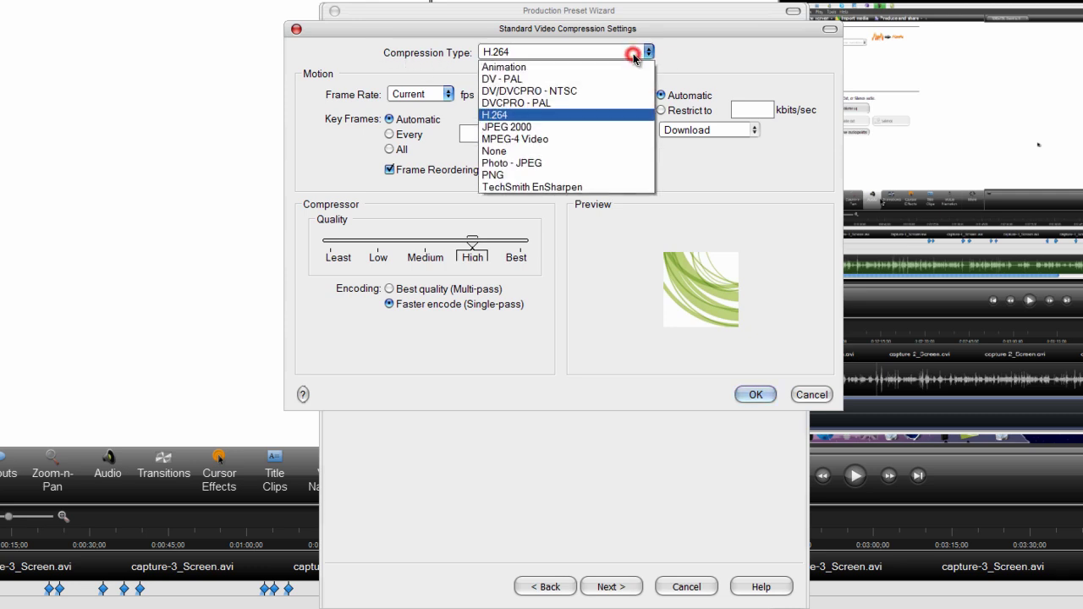
click(596, 124)
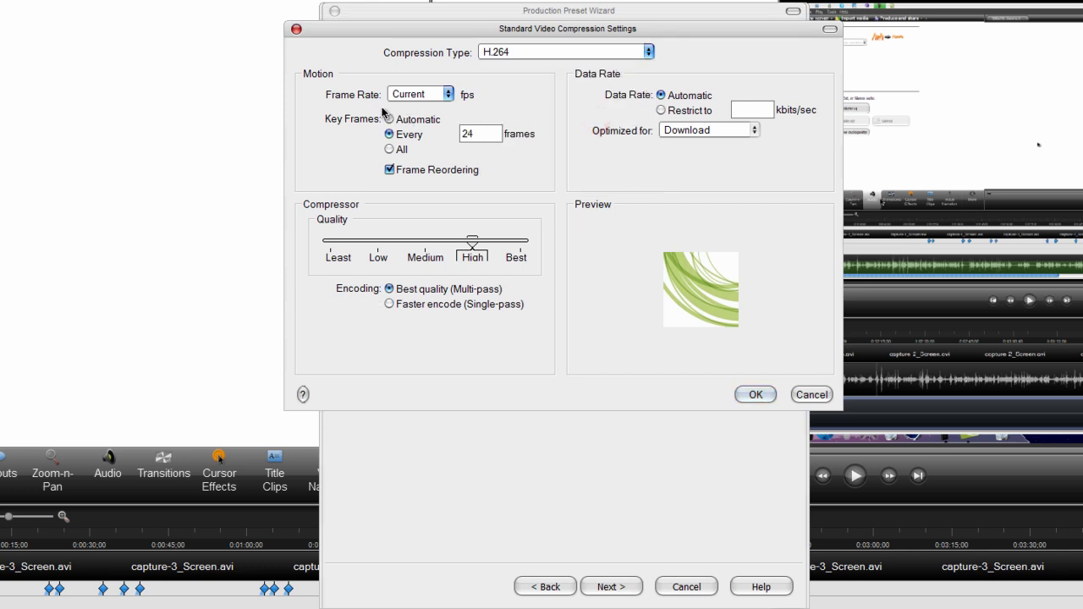
click(448, 94)
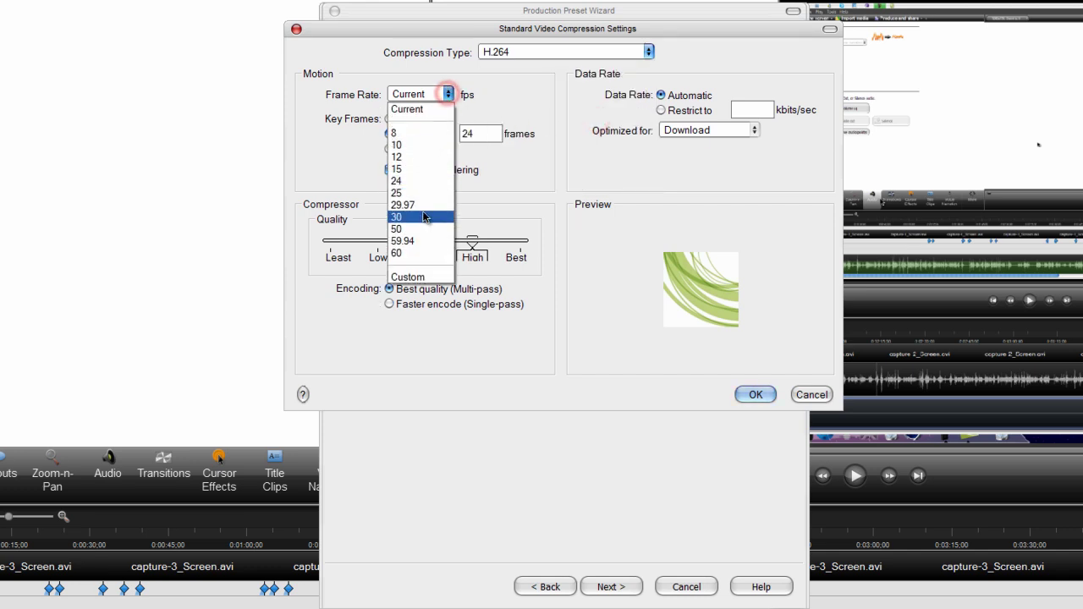
click(420, 216)
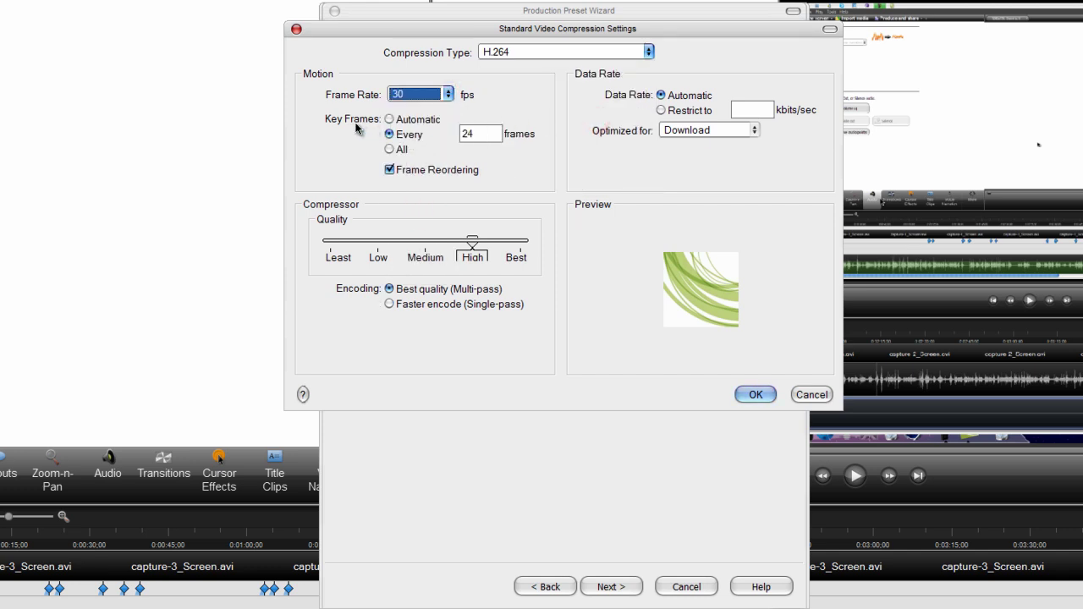
click(389, 119)
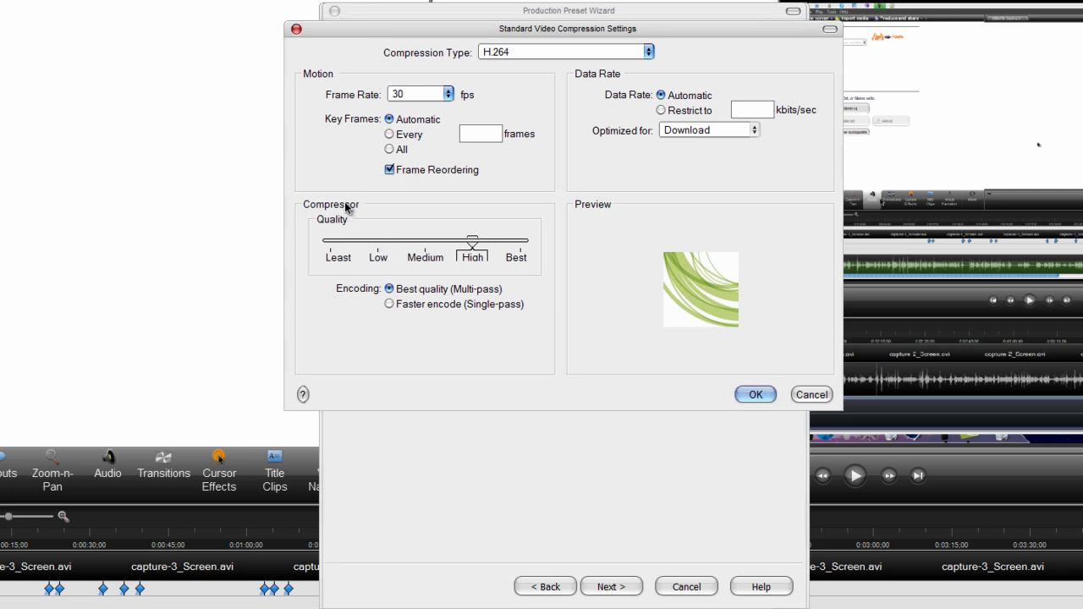
drag(470, 246, 520, 241)
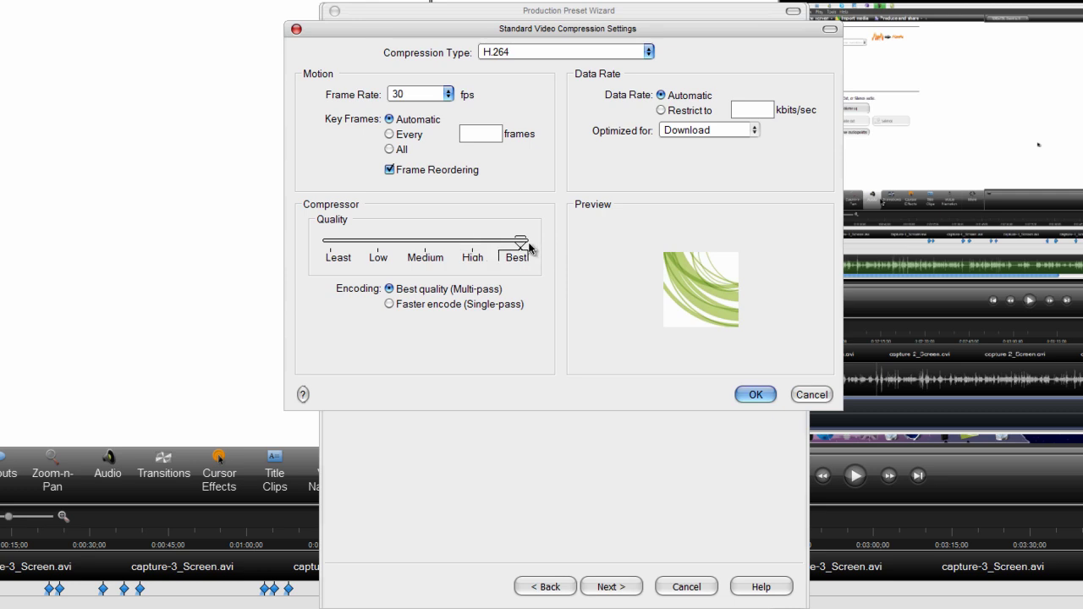
click(411, 305)
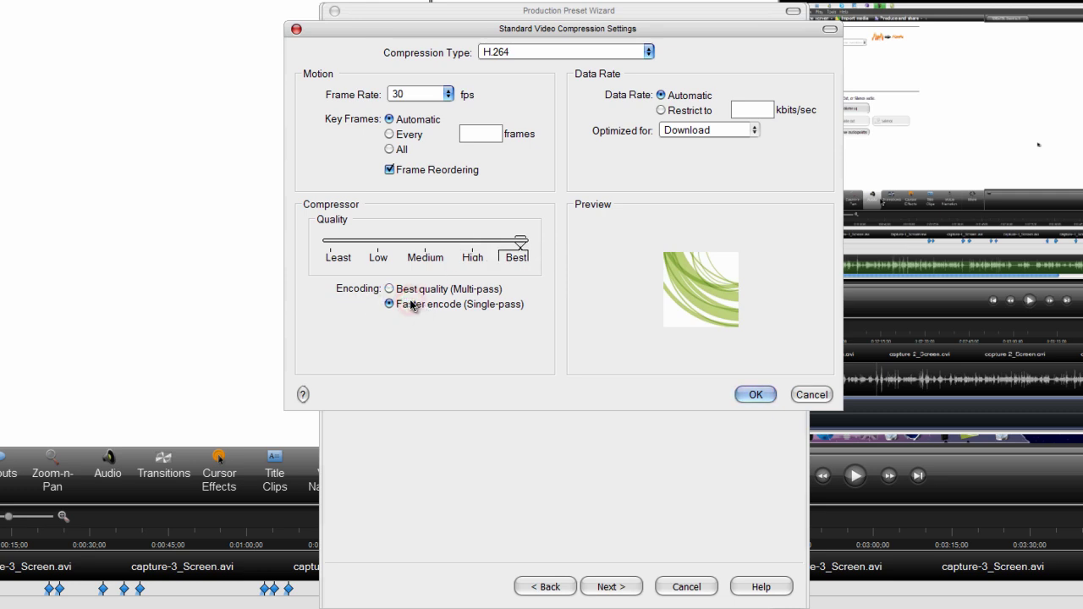
Confirm the video compression settings and set the export size to 1280 x 720 HD.
click(755, 394)
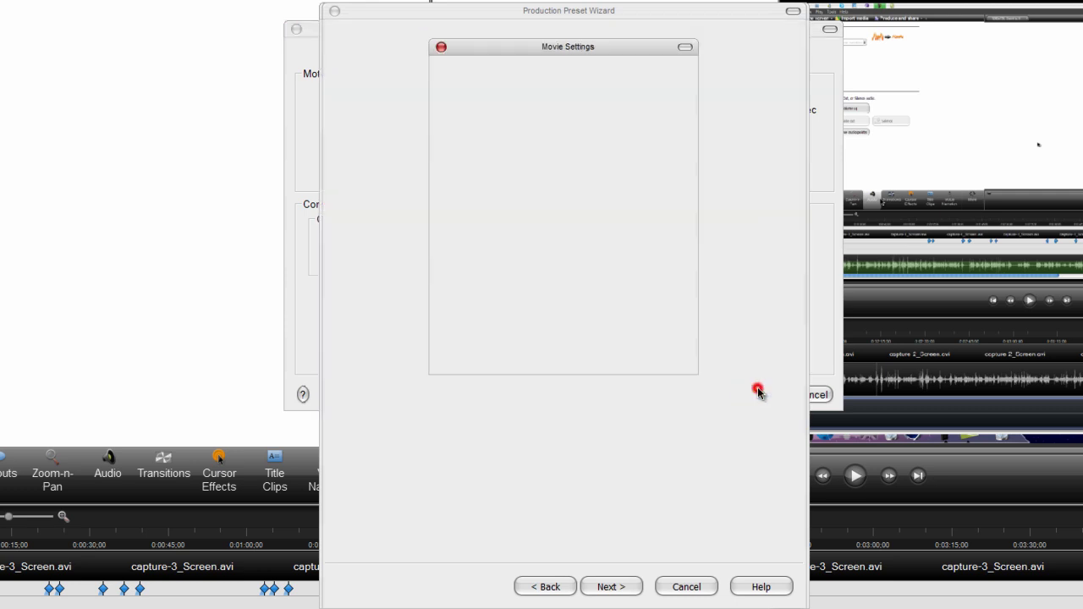
click(494, 131)
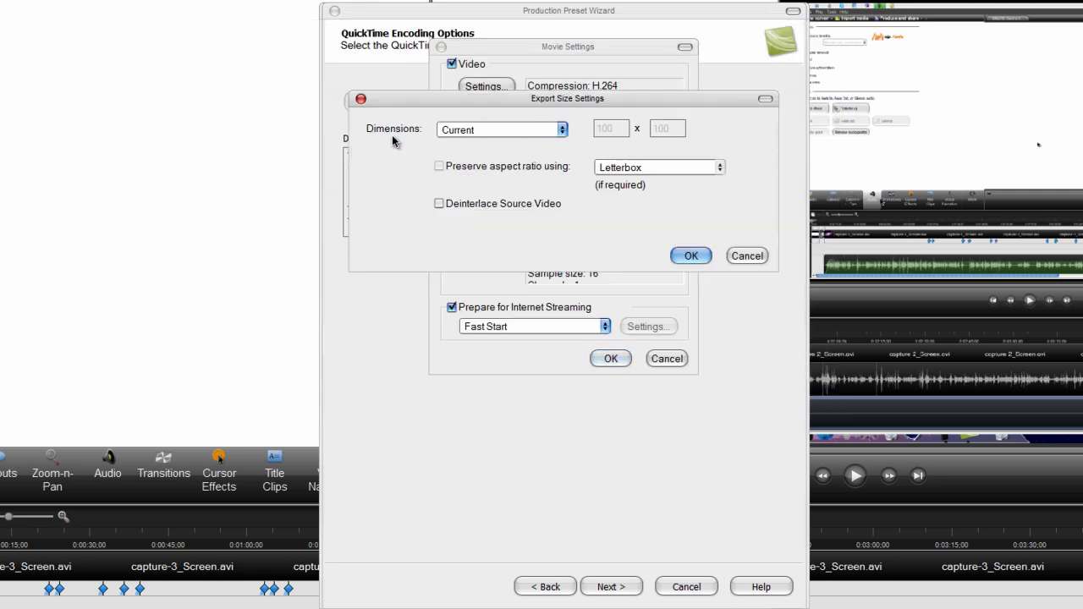
click(511, 129)
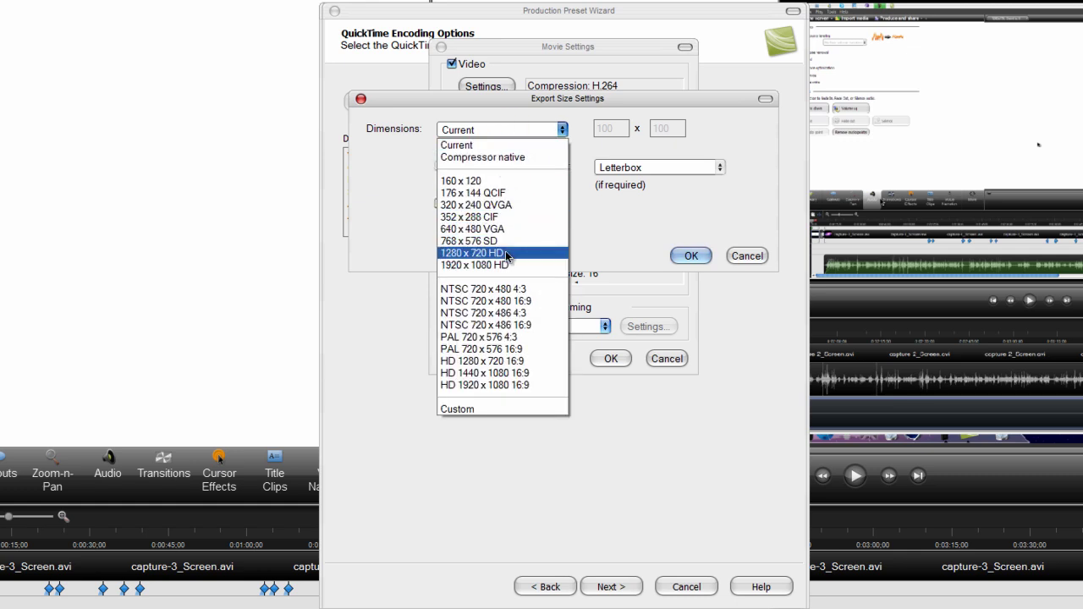
click(507, 254)
click(695, 257)
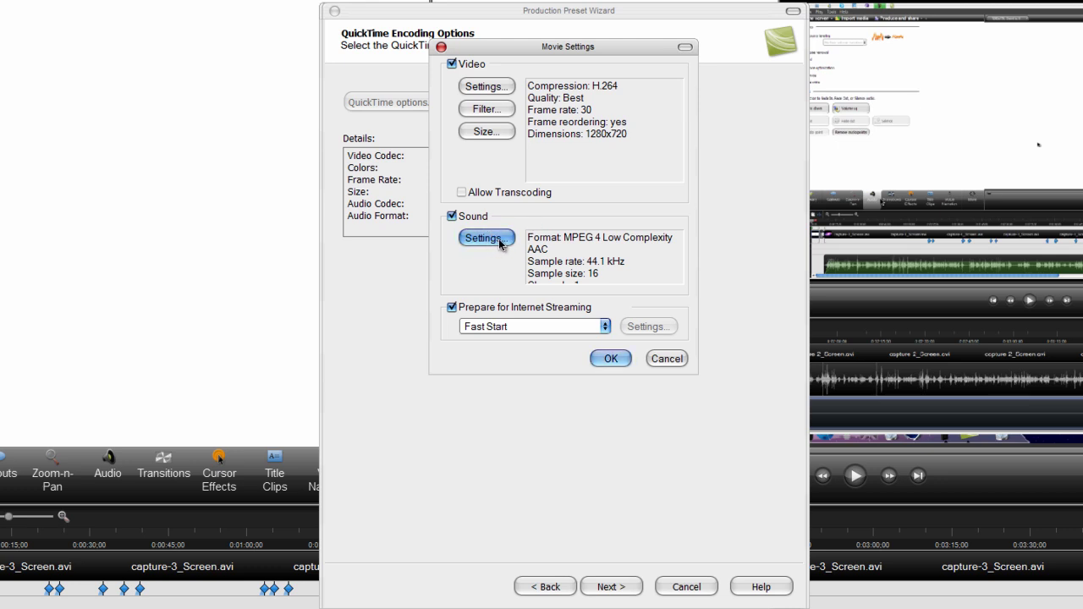
Set the sound to MPEG 4 AAC at 48 kHz stereo and confirm the movie settings.
click(498, 240)
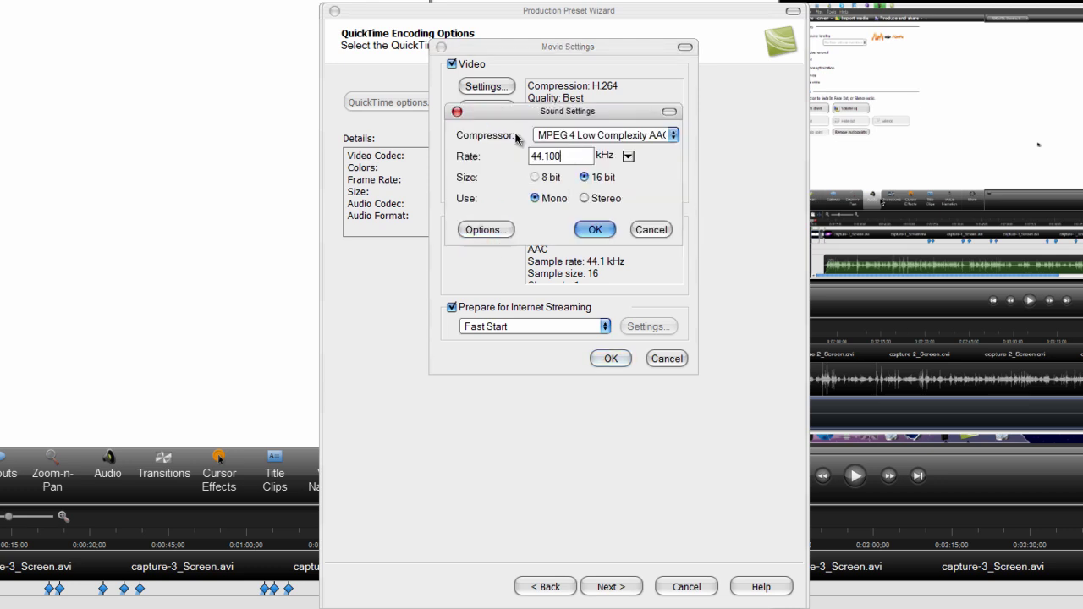
click(582, 134)
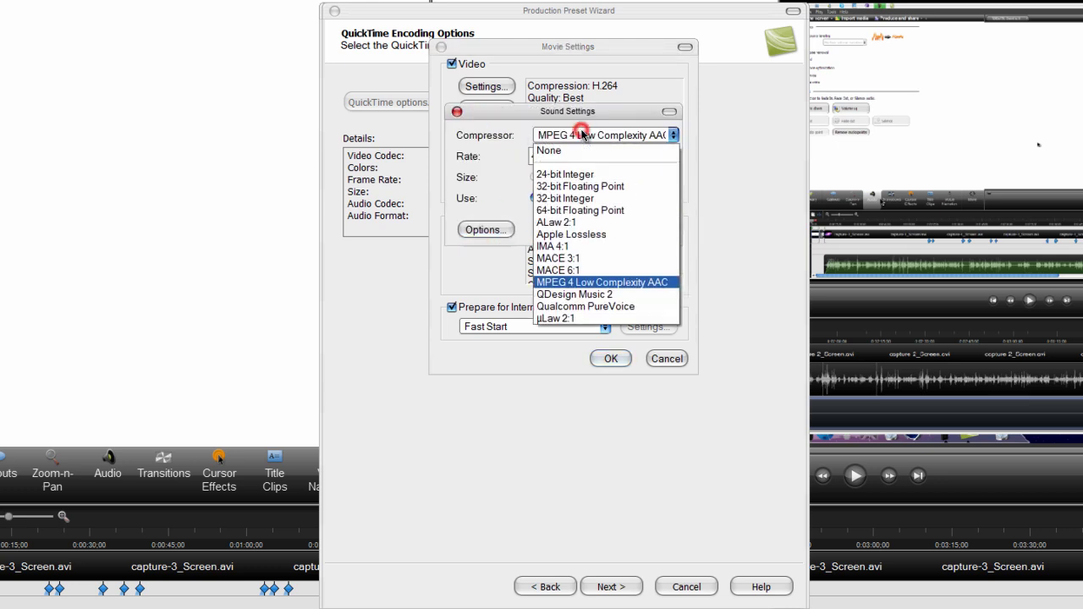
click(665, 284)
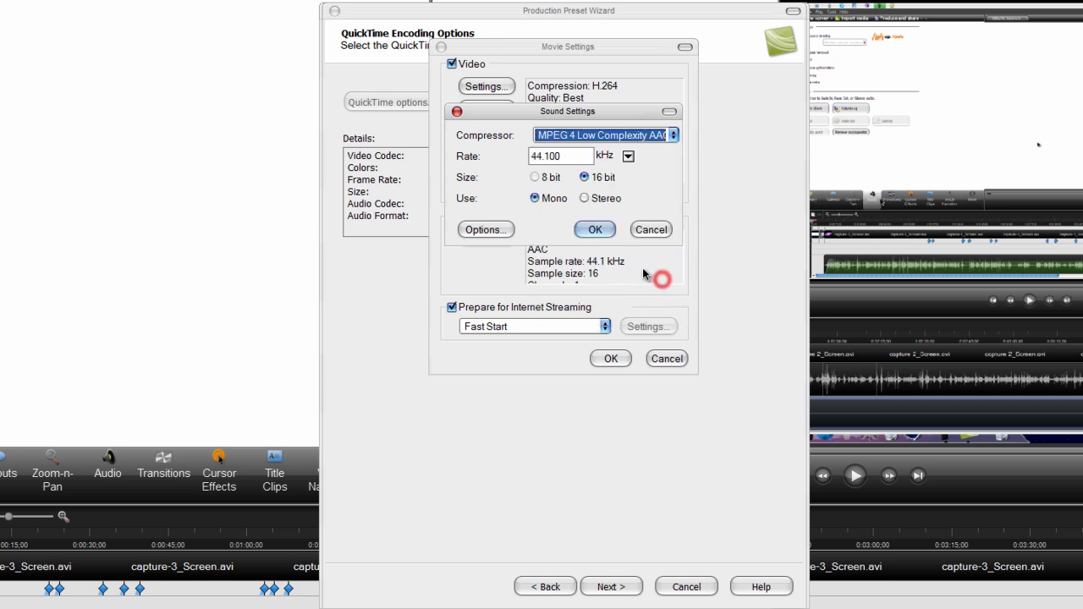
click(627, 157)
click(693, 289)
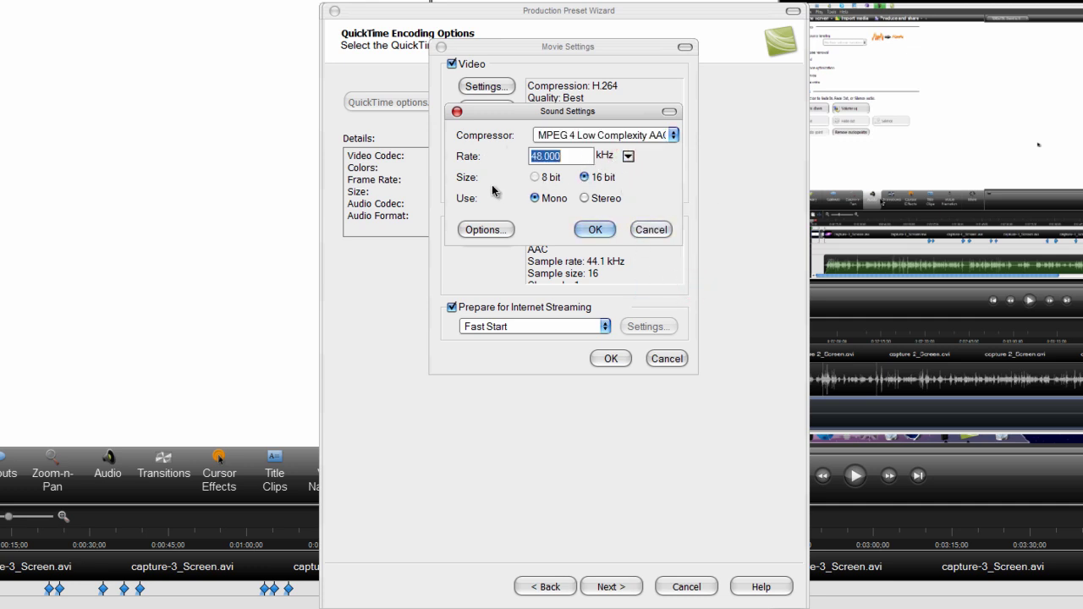
click(584, 199)
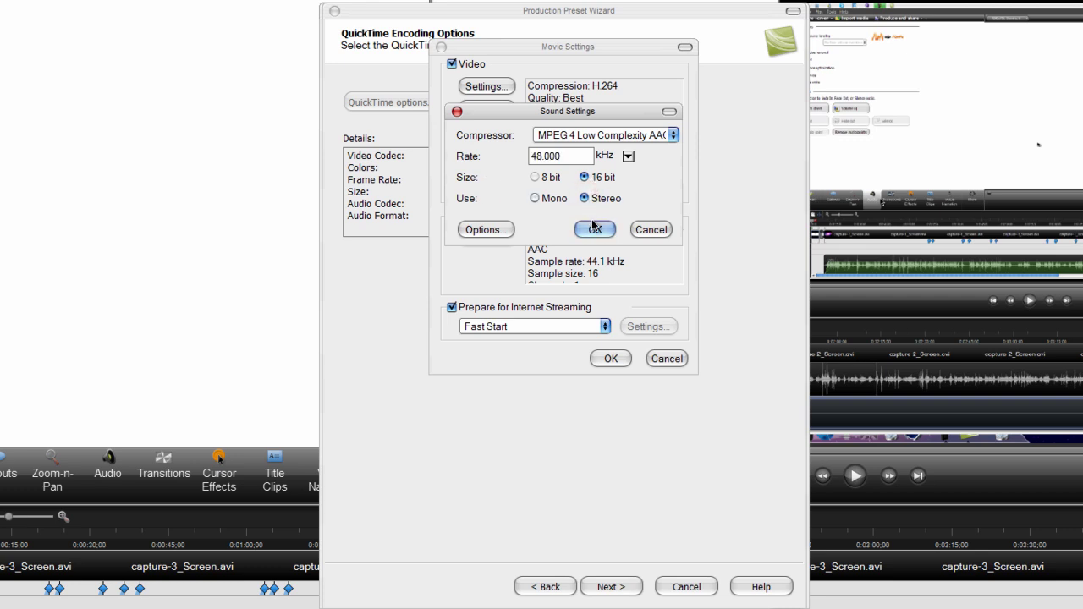
click(594, 226)
click(621, 357)
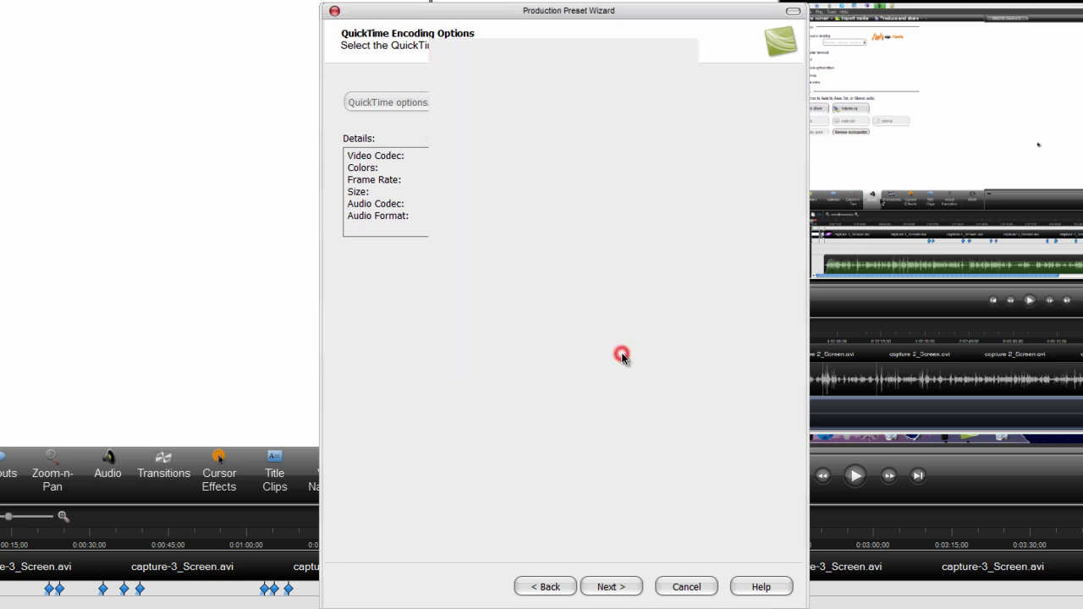
Set a custom video size of width 1280 and height 720, then advance to Video Options.
click(611, 592)
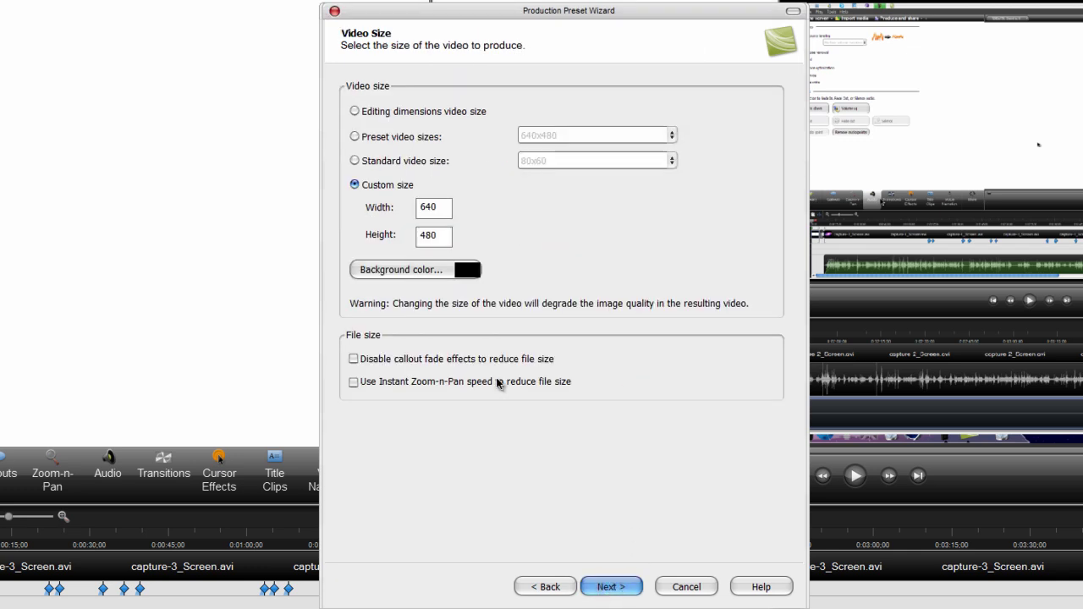
click(354, 184)
double_click(433, 206)
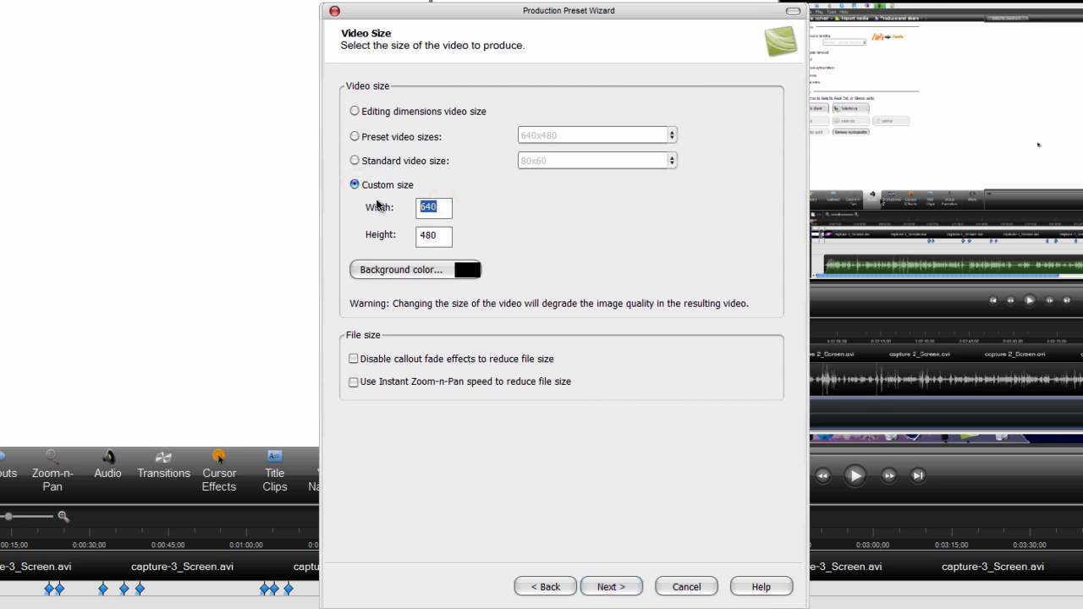
text(1280)
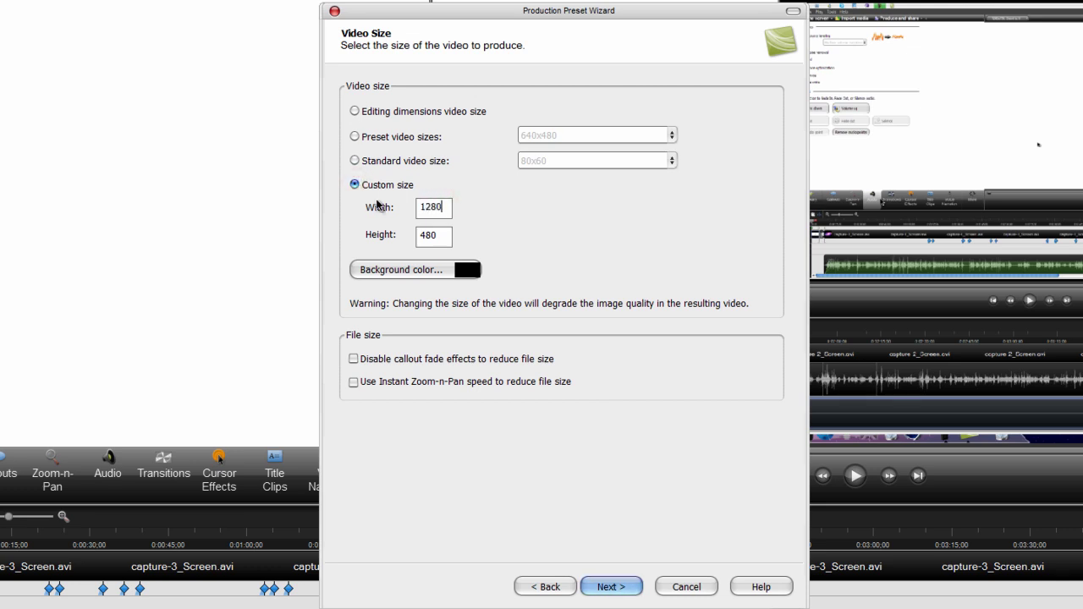
key(Tab)
text(8)
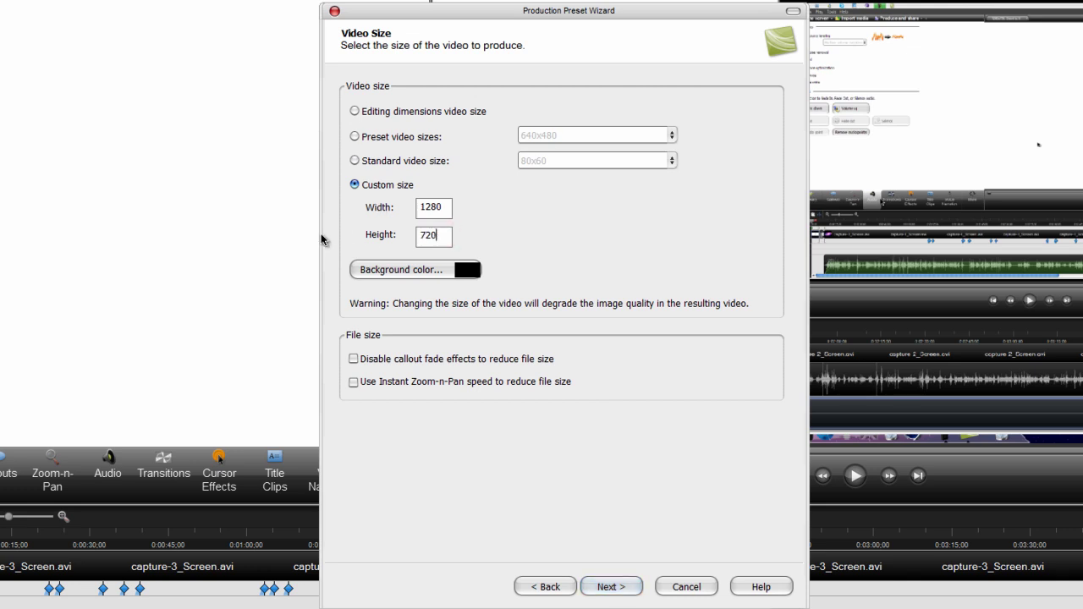
click(614, 586)
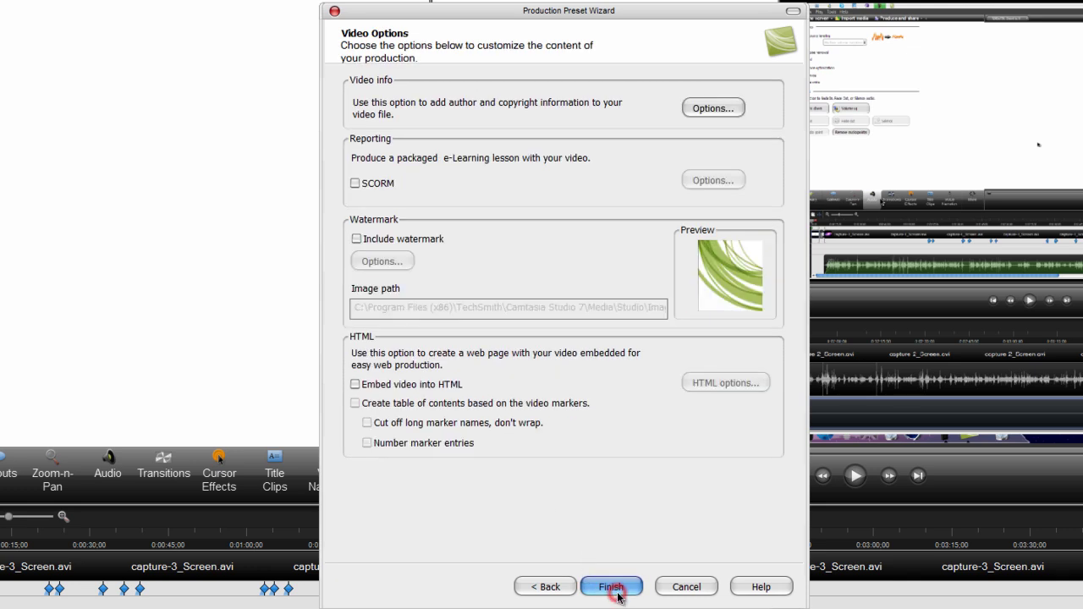
Finish the preset, close the preset manager, and select the Tutorial For Inexpensive preset for production.
click(612, 587)
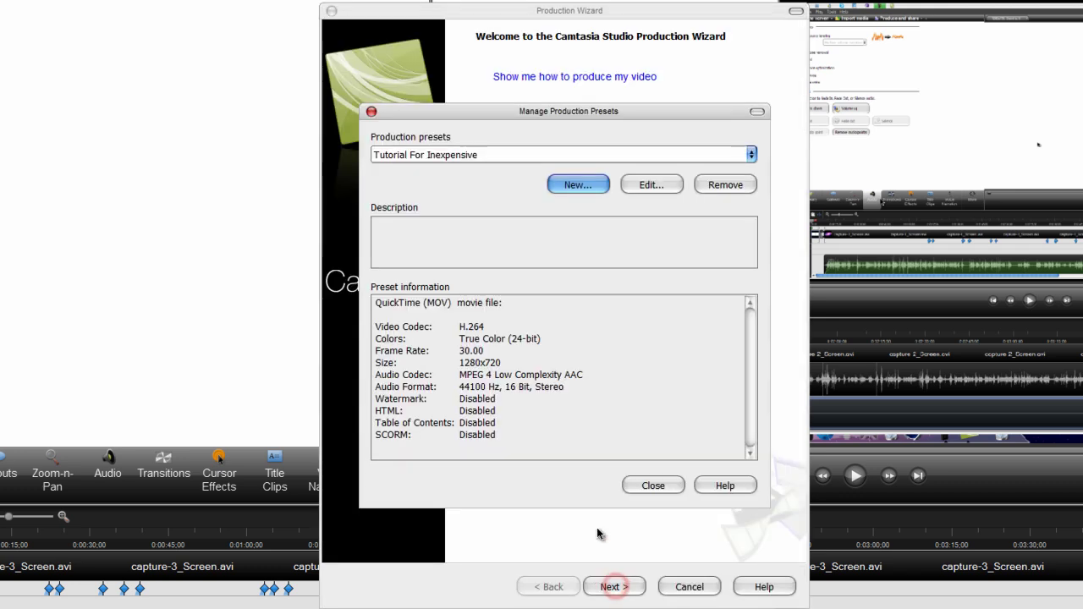
click(653, 486)
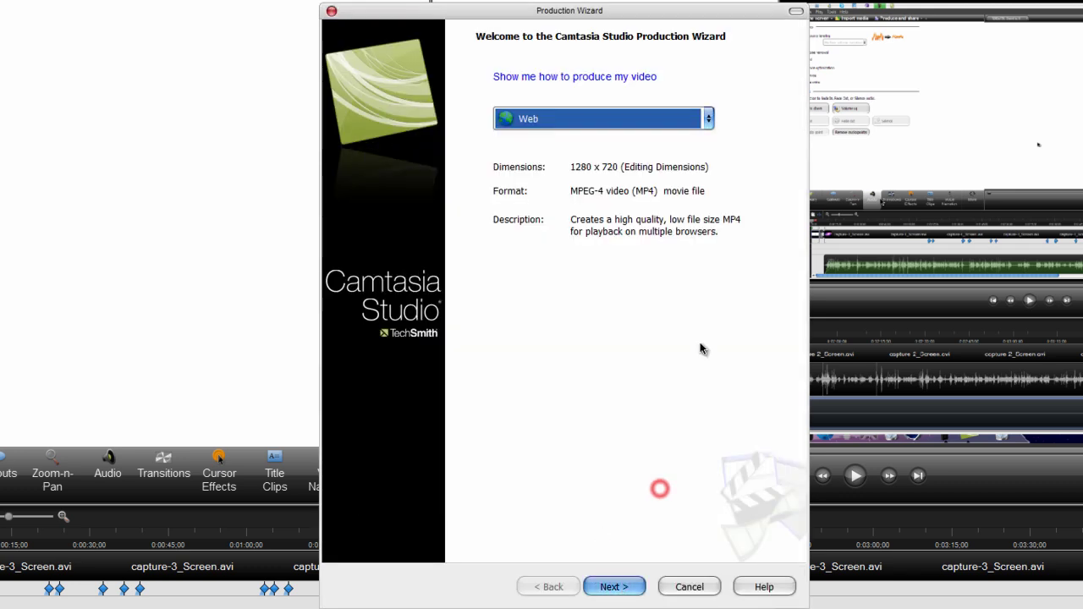
click(710, 119)
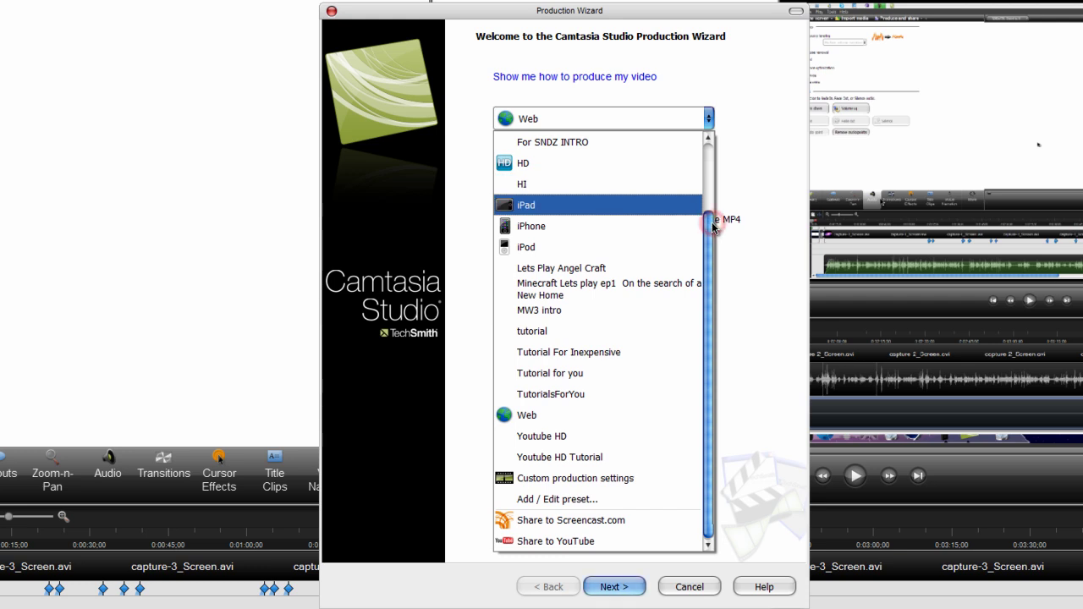
click(649, 354)
click(611, 590)
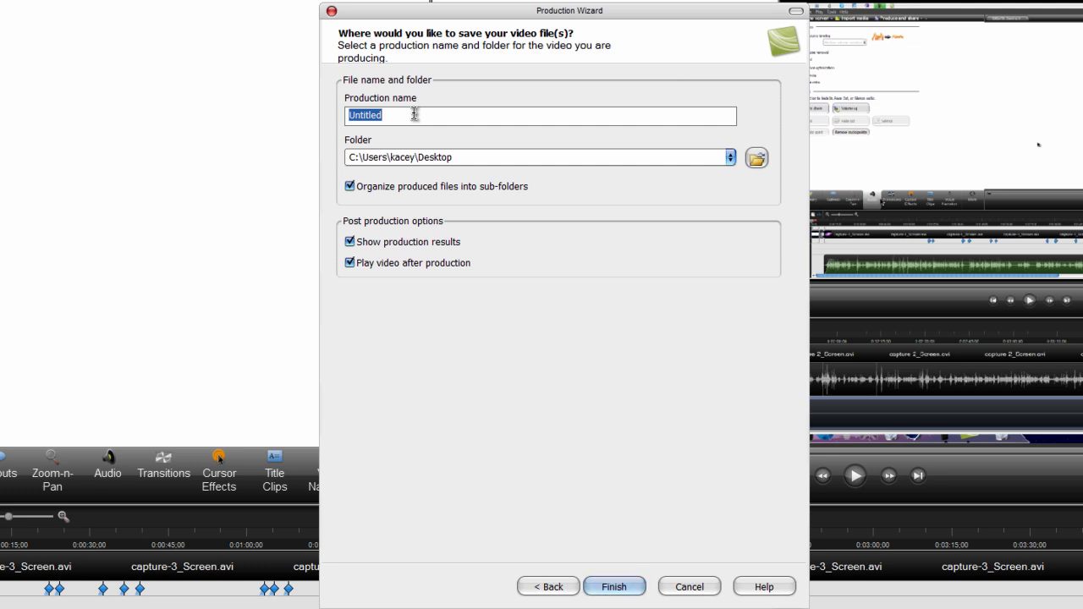
Name the production 'How To Make Videos HD in Camtasia Studio 7' and disable sub-folder organization.
text(H)
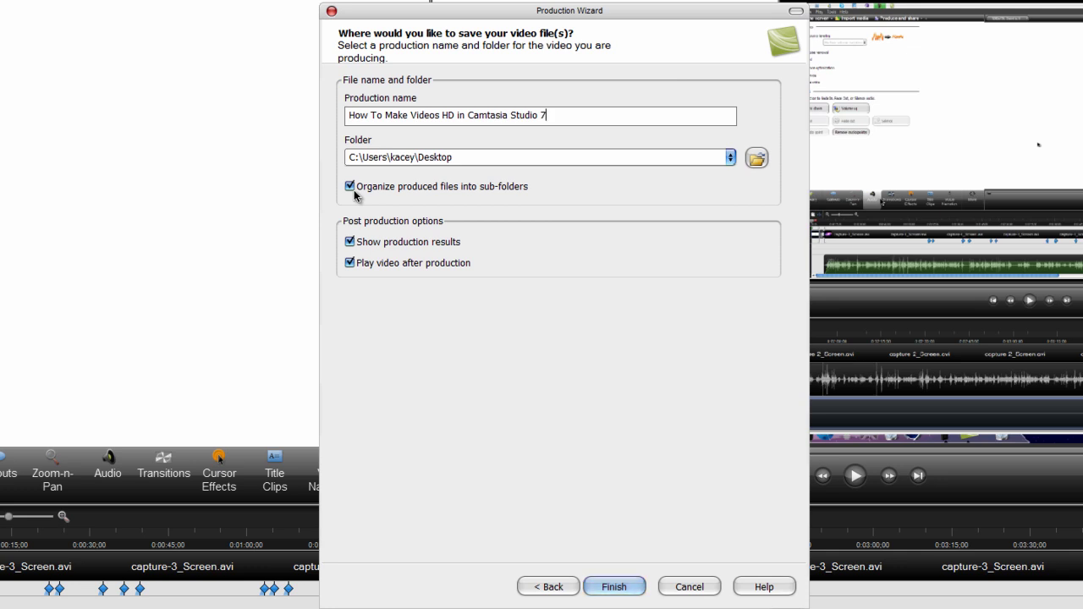
click(350, 187)
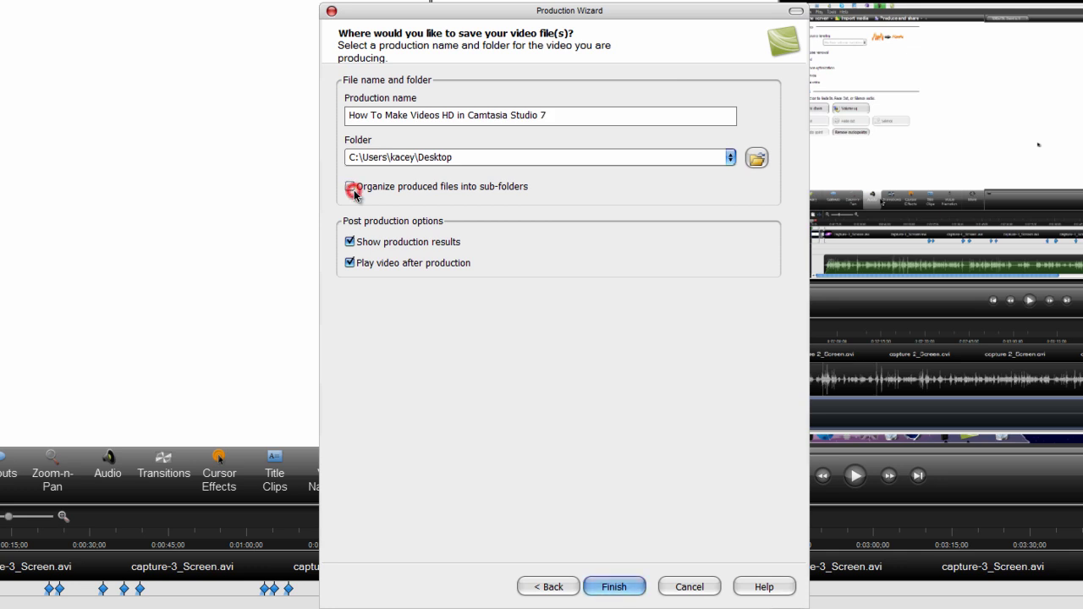
Start producing the HD video and let the rendering progress run.
click(623, 585)
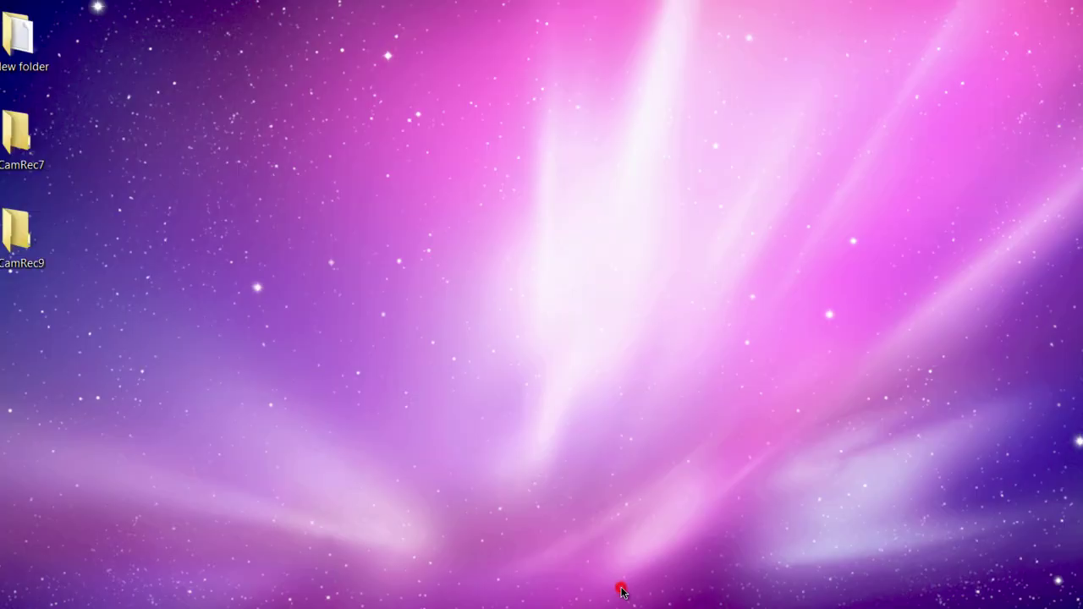